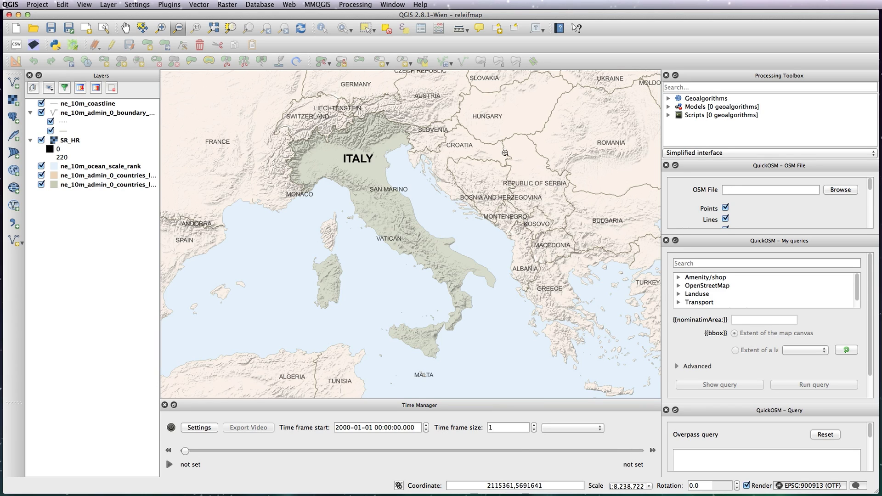
# Search 'natural earth' in Chrome and open the 1:10m Raster Data Shaded Relief download page.
pyautogui.press('super+Tab')
pyautogui.press('super+Tab')
pyautogui.press('super+Tab')
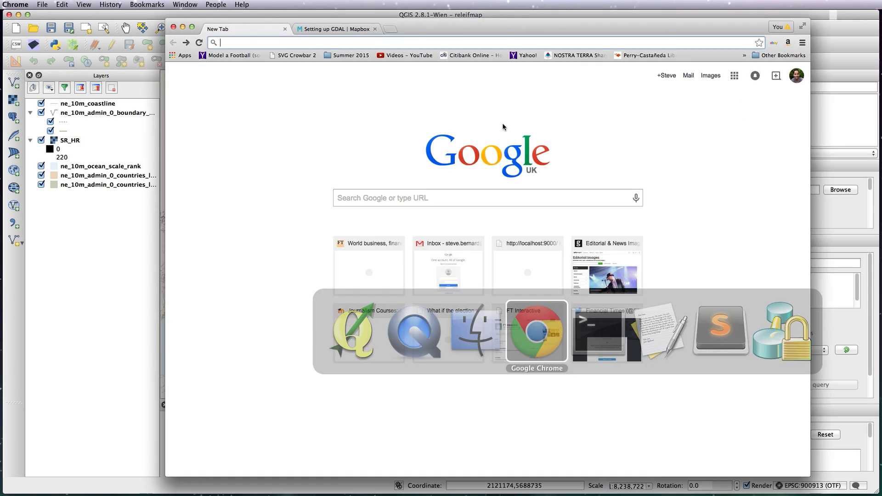
pyautogui.write('natural earth')
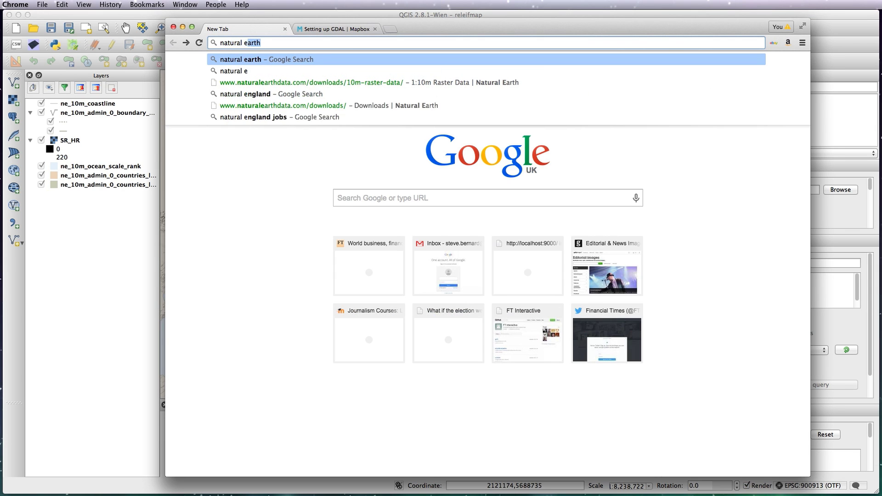
pyautogui.press('Return')
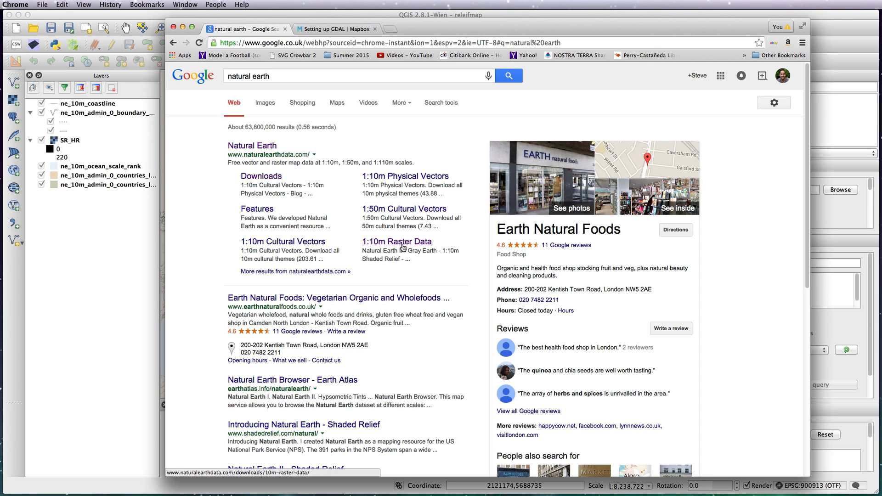
pyautogui.click(403, 248)
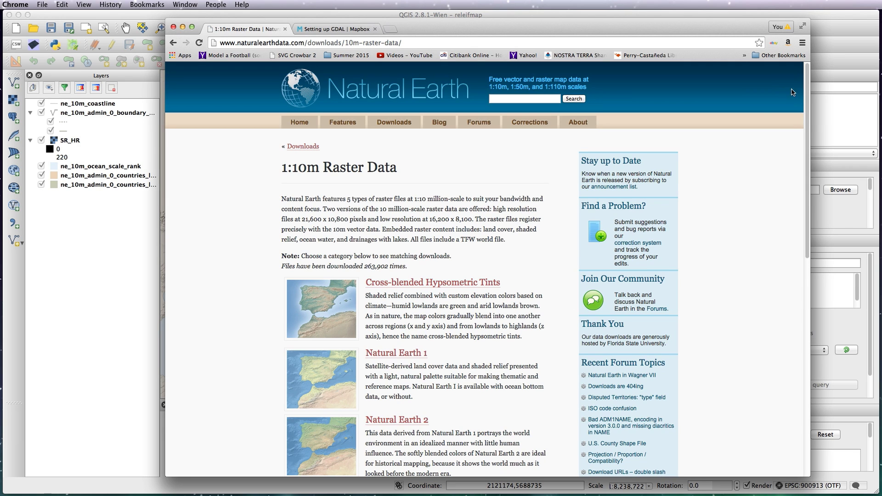
pyautogui.moveTo(810, 76); pyautogui.dragTo(802, 173)
pyautogui.click(397, 360)
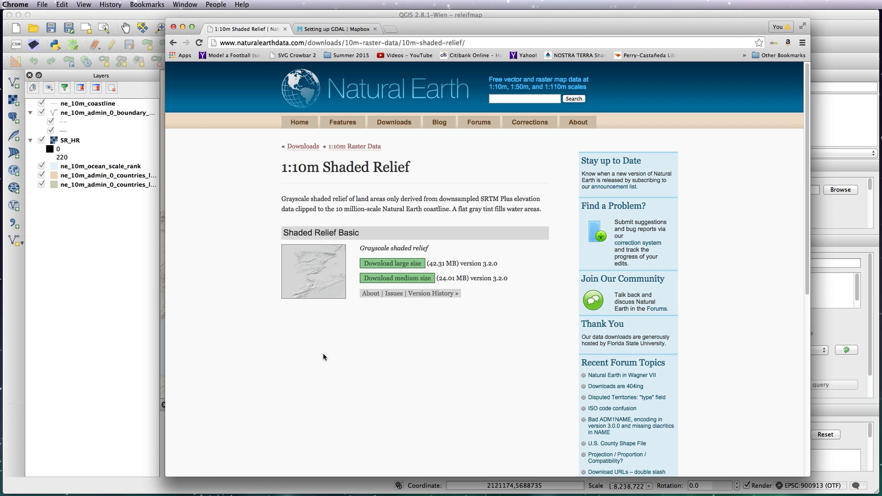
pyautogui.press('super+Tab')
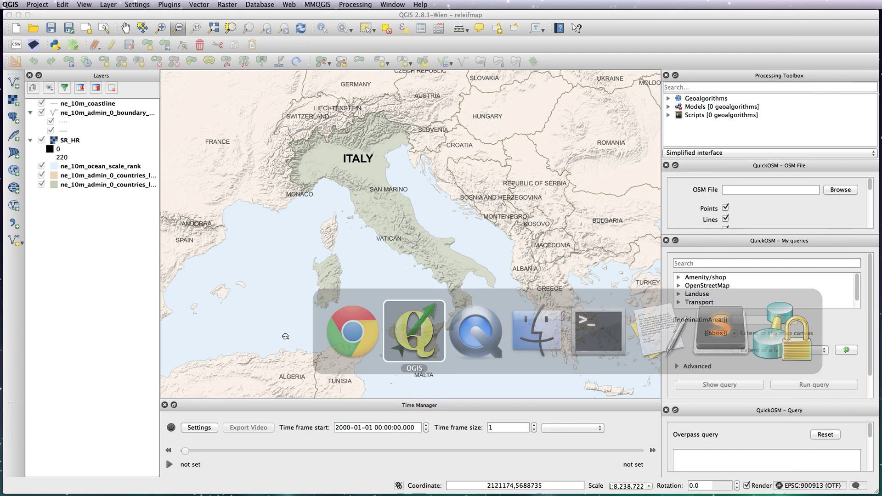
# Remove the SR_HR shaded-relief layer from the QGIS project and confirm.
pyautogui.click(70, 140)
pyautogui.click(112, 88)
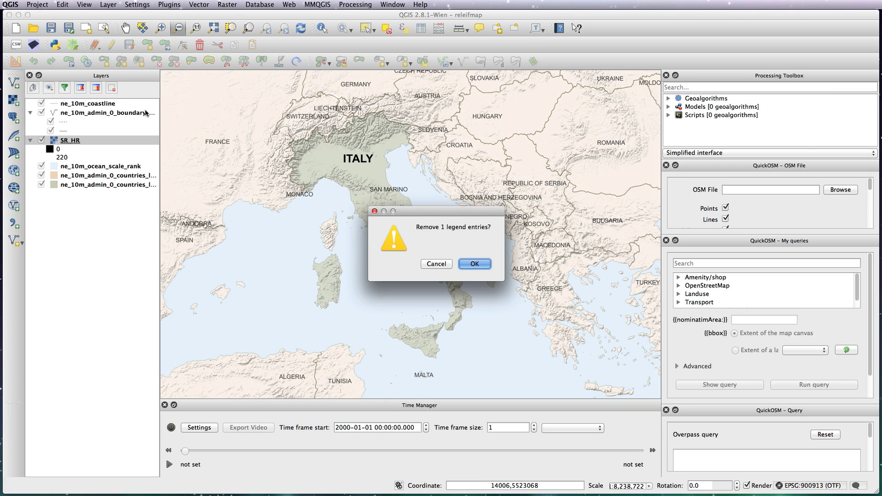
pyautogui.click(474, 265)
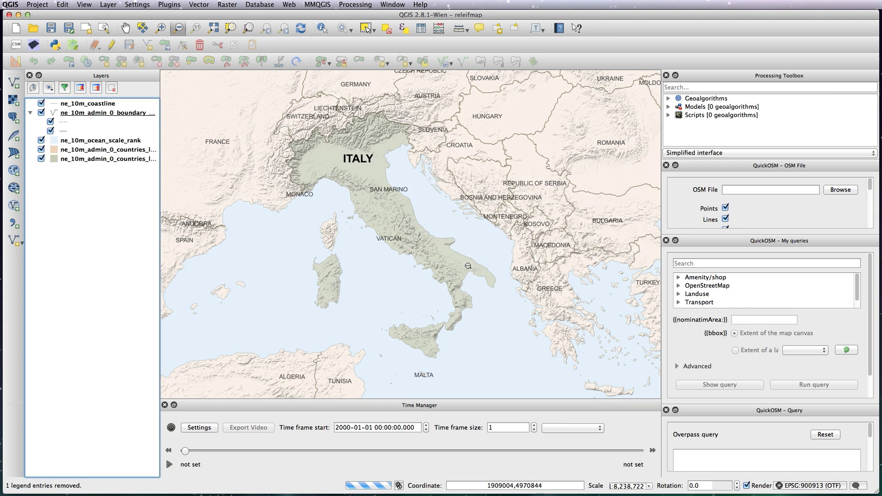
pyautogui.press('super+Tab')
pyautogui.press('super+Tab')
pyautogui.press('super+Tab')
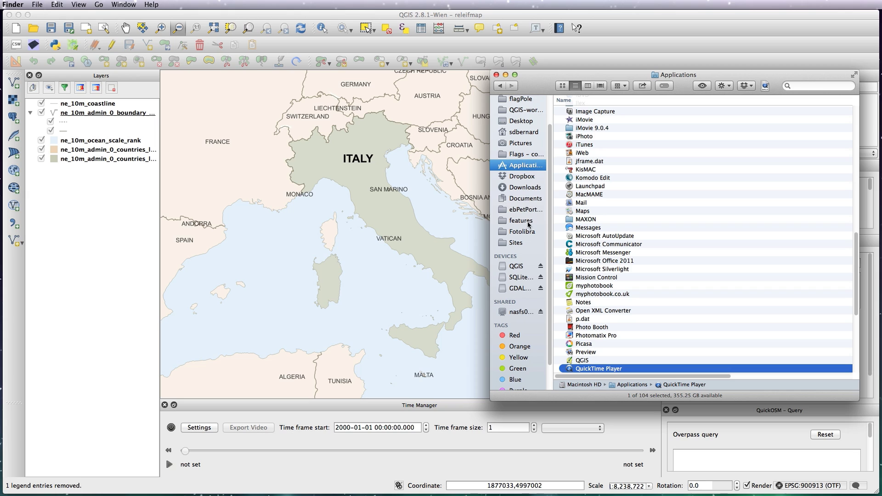
# Drag SR_HR.tif from Downloads > SR_HR onto the QGIS map canvas, then close the folder.
pyautogui.click(525, 187)
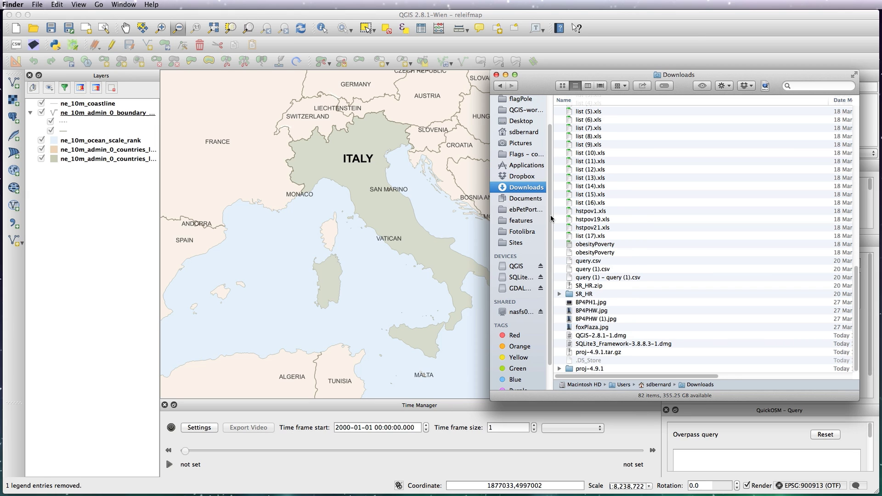
pyautogui.doubleClick(583, 293)
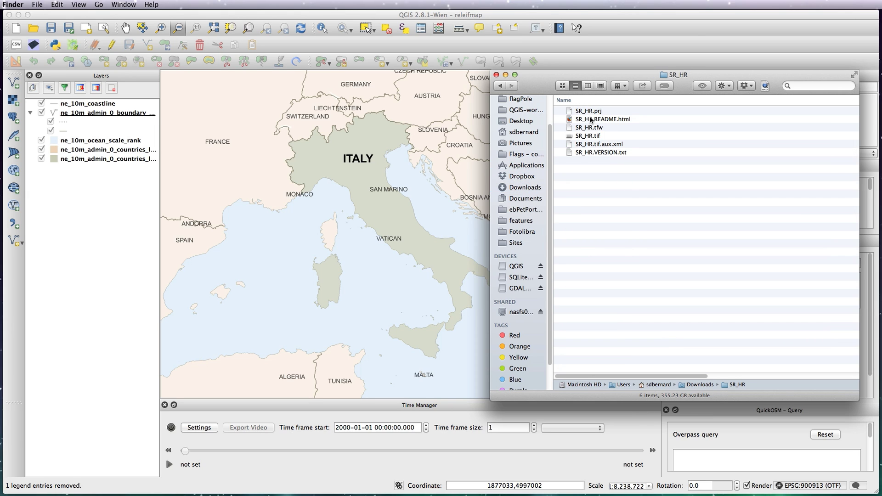
pyautogui.moveTo(588, 136); pyautogui.dragTo(379, 213)
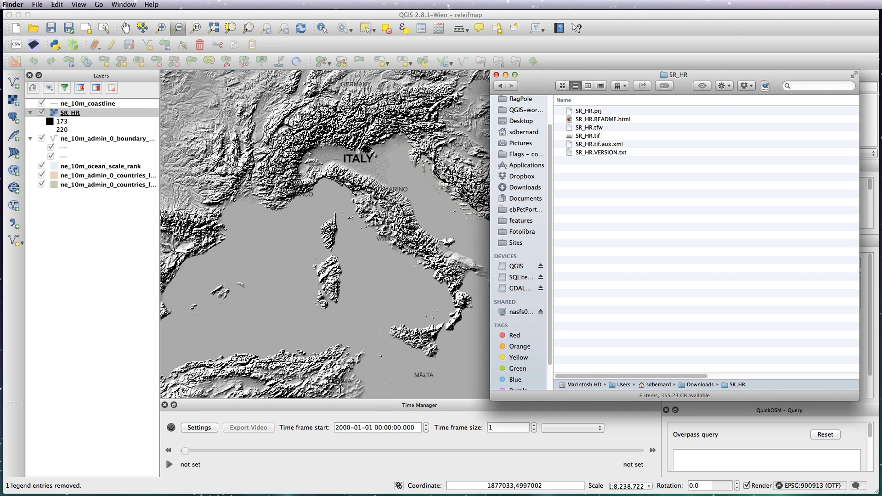
pyautogui.click(497, 75)
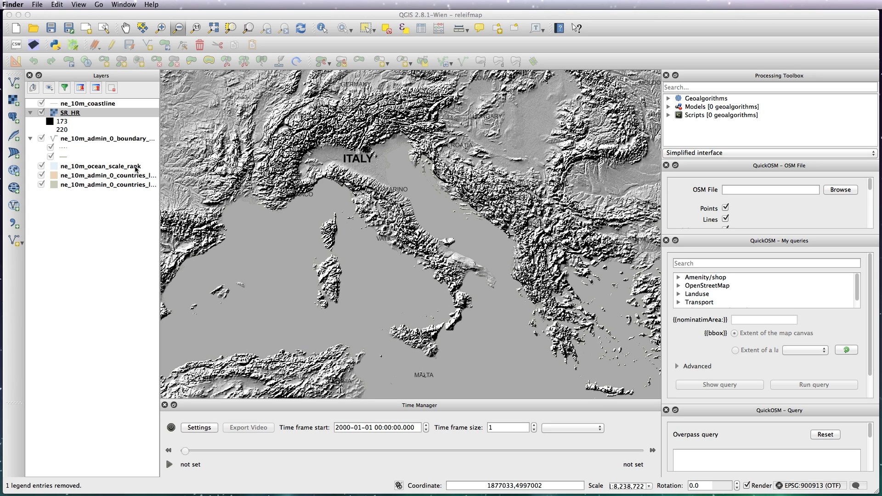
# Load the relief.qml style onto SR_HR (min 0, max 230, brightness 21, contrast 2).
pyautogui.click(77, 114)
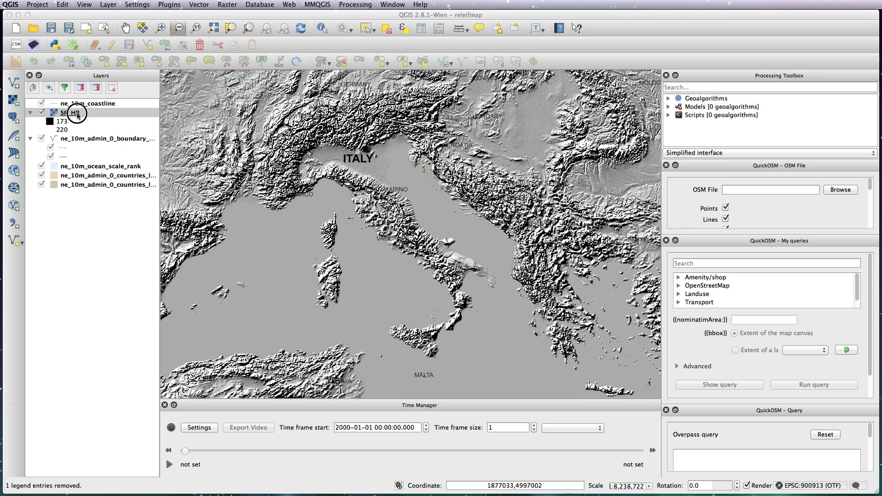
pyautogui.doubleClick(78, 114)
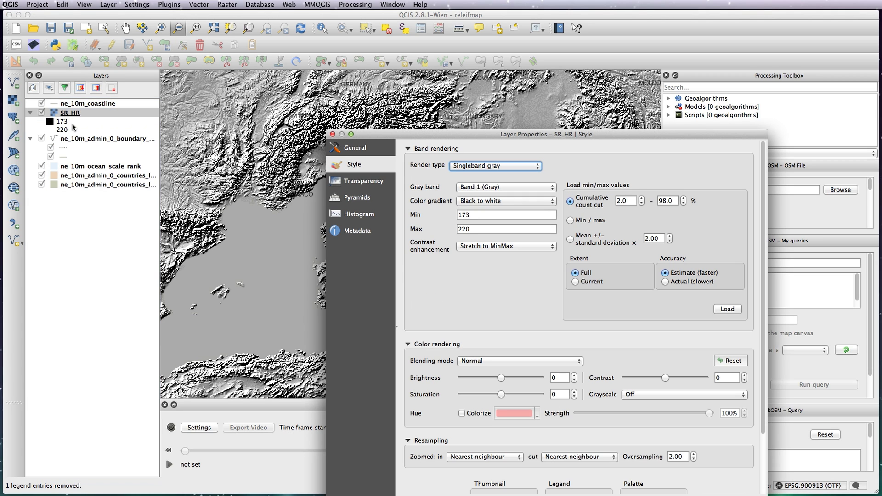
pyautogui.moveTo(537, 134); pyautogui.dragTo(521, 59)
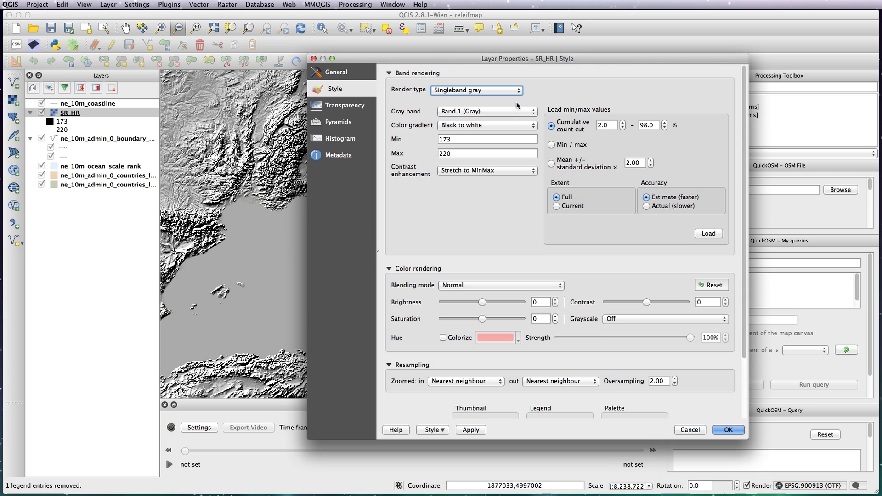
pyautogui.click(442, 430)
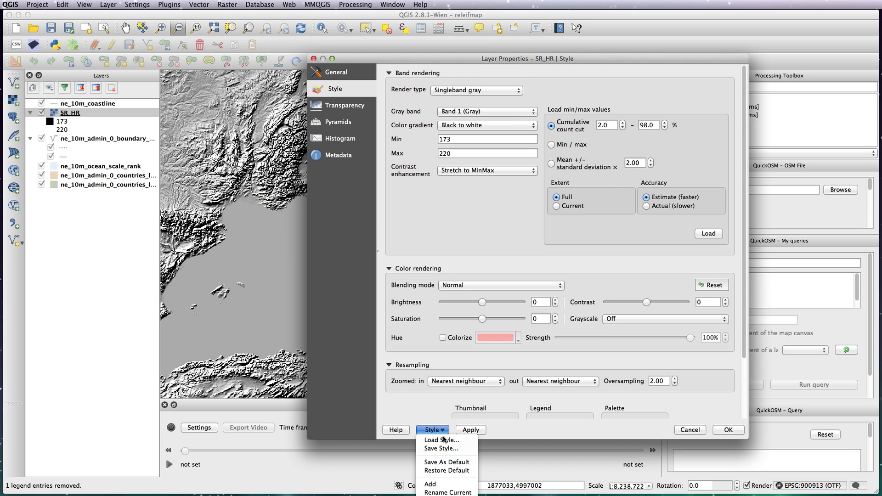
pyautogui.click(444, 449)
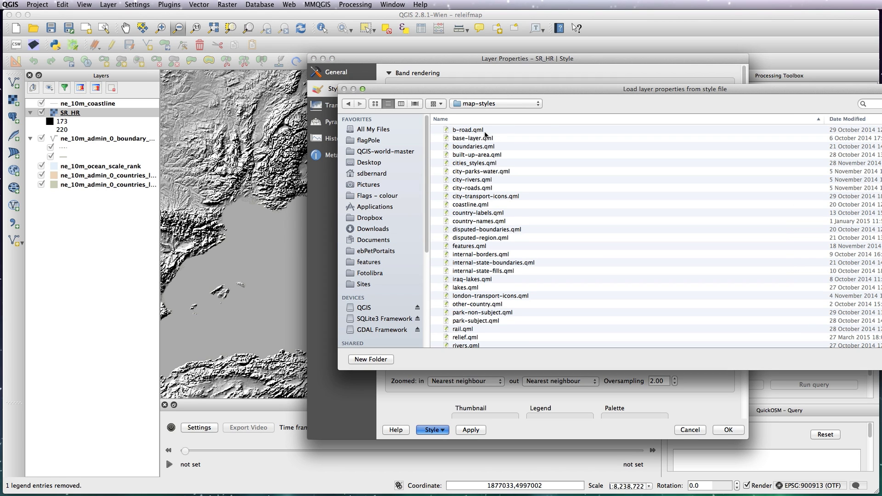
pyautogui.click(471, 339)
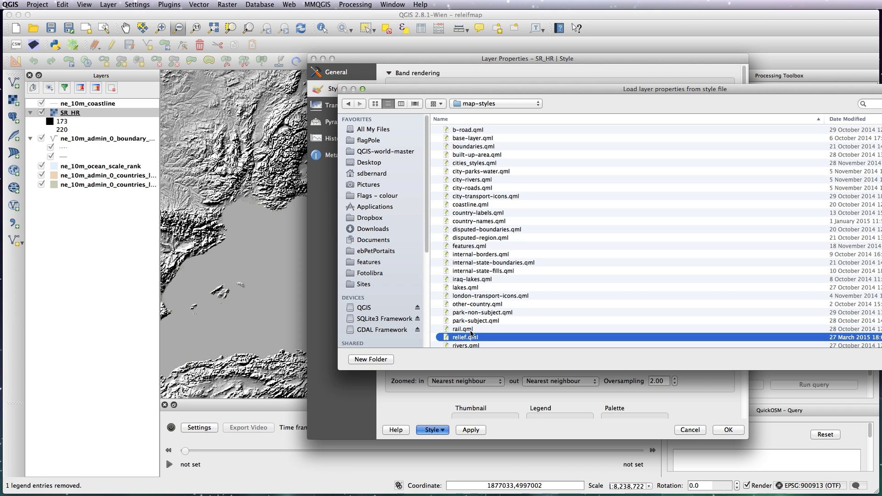
pyautogui.press('Return')
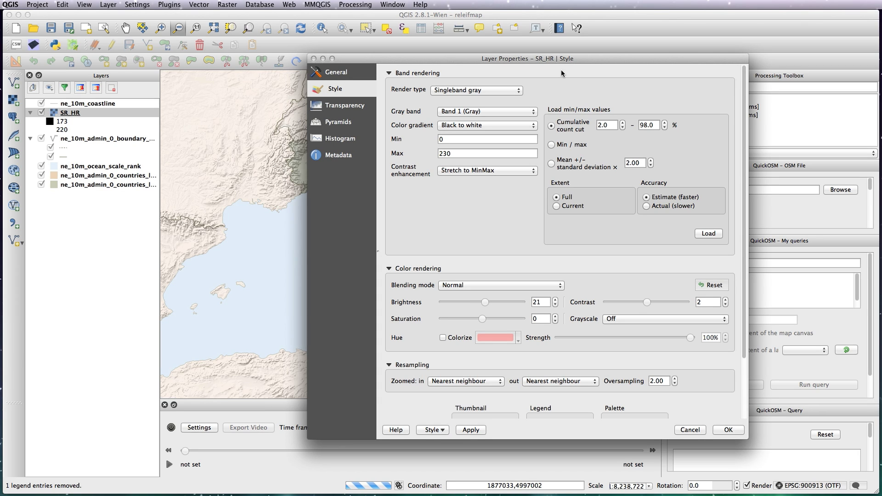
# Apply SR_HR's Singleband gray 0–230 stretch, keeping Italy visible beside the settings window.
pyautogui.moveTo(557, 59); pyautogui.dragTo(517, 52)
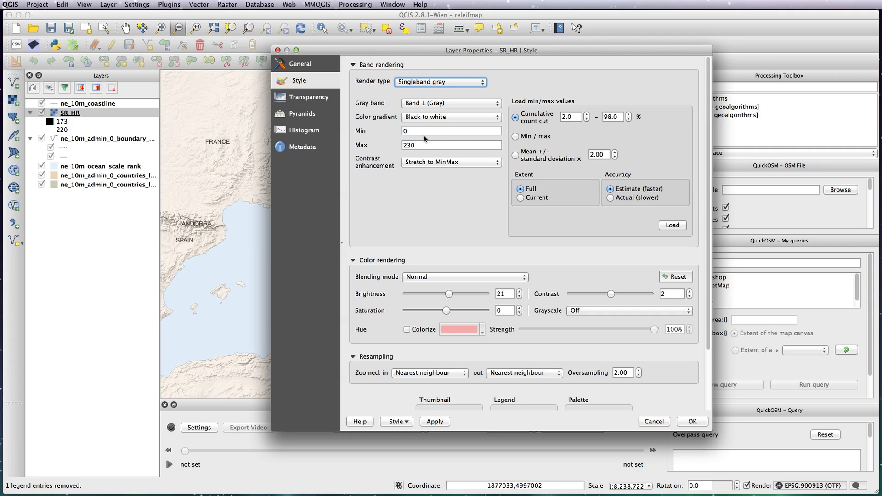
pyautogui.moveTo(435, 52); pyautogui.dragTo(650, 61)
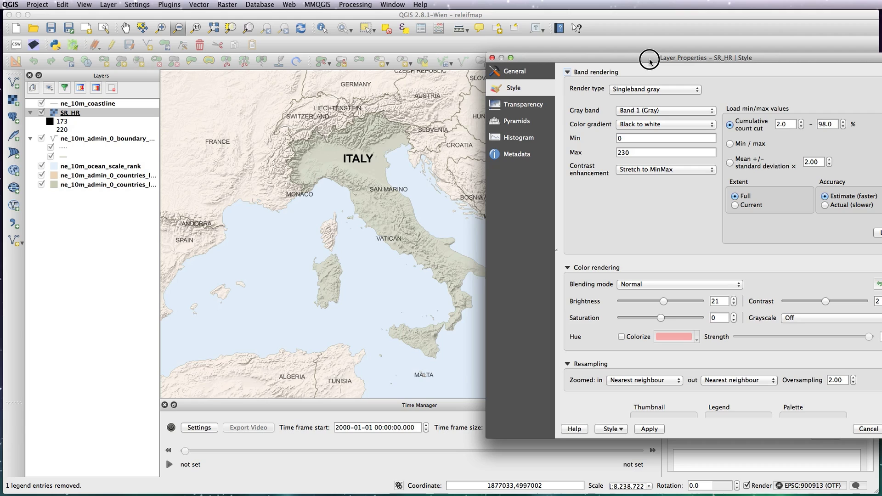
pyautogui.moveTo(650, 61); pyautogui.dragTo(635, 92)
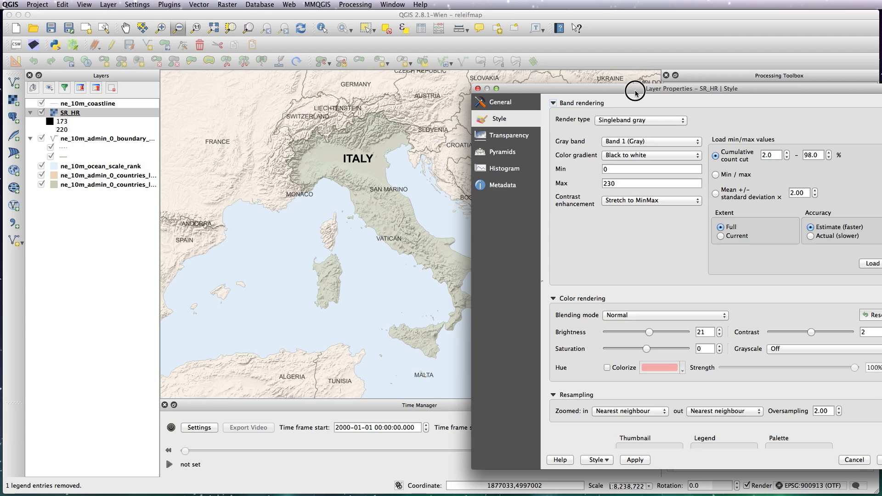
pyautogui.moveTo(636, 92); pyautogui.dragTo(517, 76)
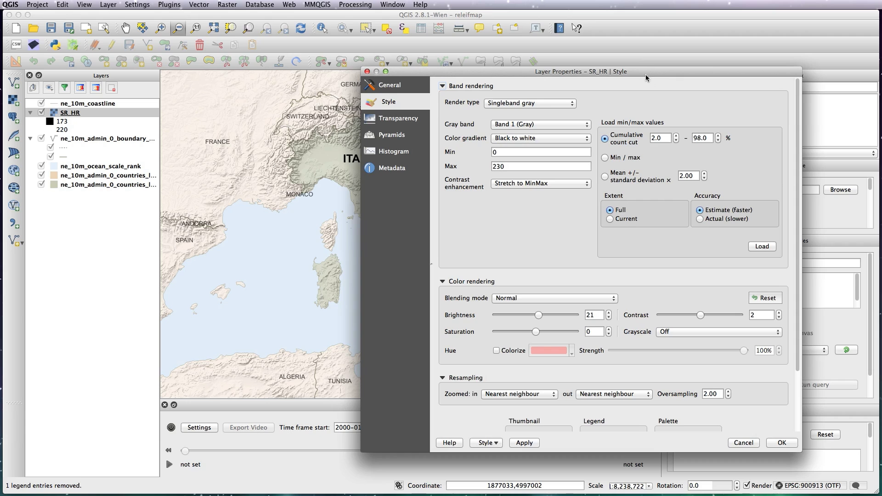
pyautogui.moveTo(646, 77); pyautogui.dragTo(631, 65)
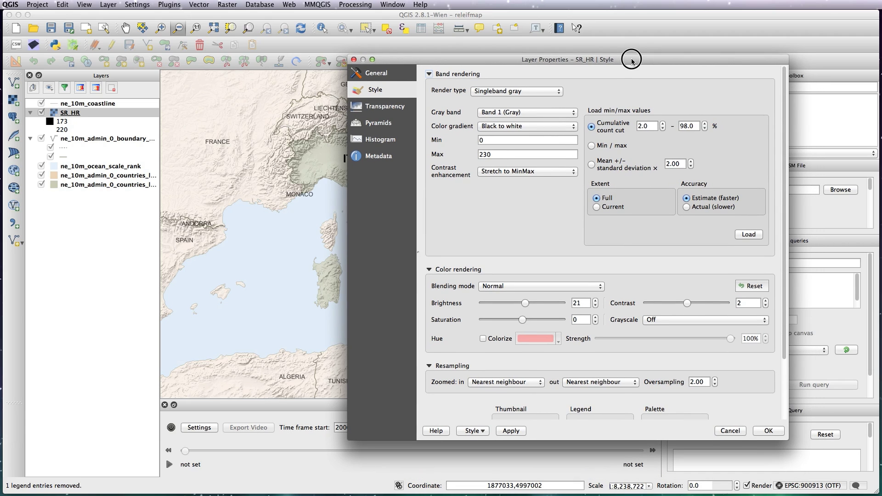
pyautogui.click(767, 430)
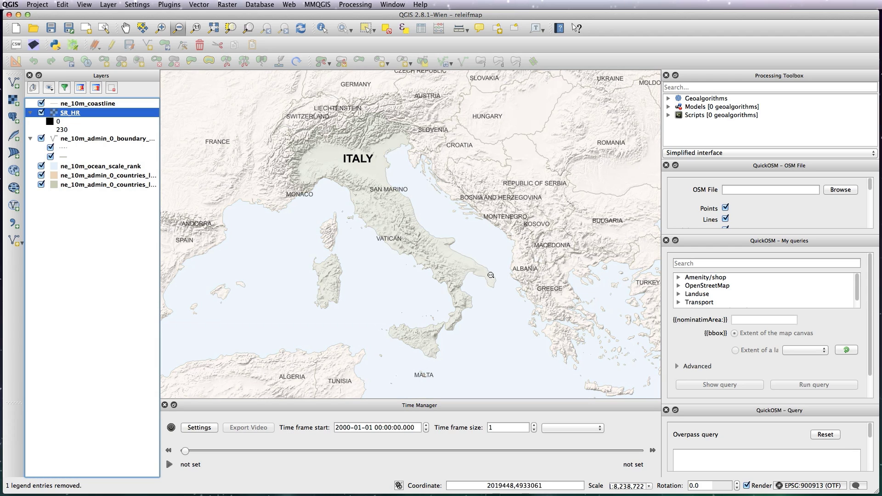
pyautogui.doubleClick(71, 113)
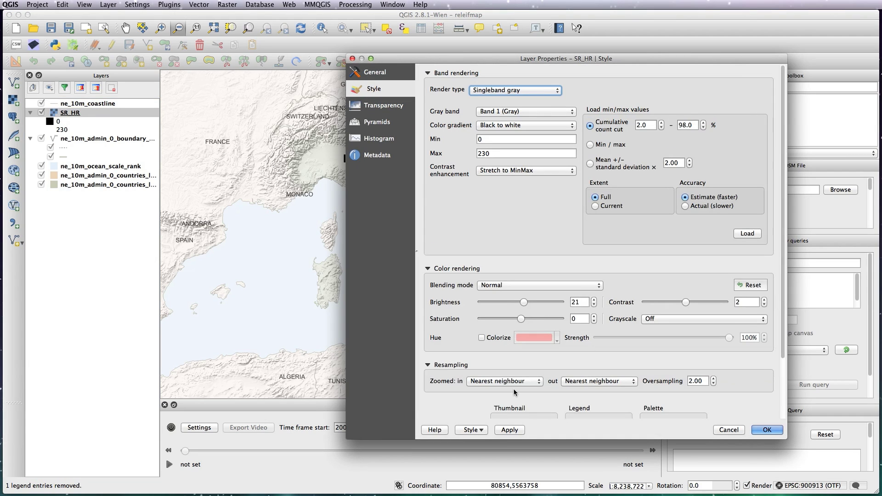
# Set SR_HR's blending mode to Multiply, then hide the layer to compare.
pyautogui.moveTo(534, 285)
pyautogui.mouseDown()
pyautogui.moveTo(515, 349)
pyautogui.moveTo(525, 351)
pyautogui.mouseUp()
pyautogui.click(772, 429)
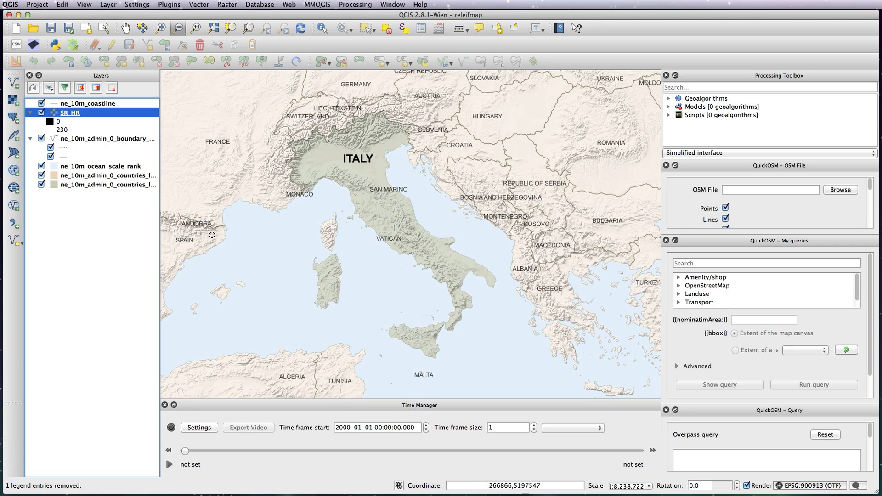
pyautogui.click(40, 113)
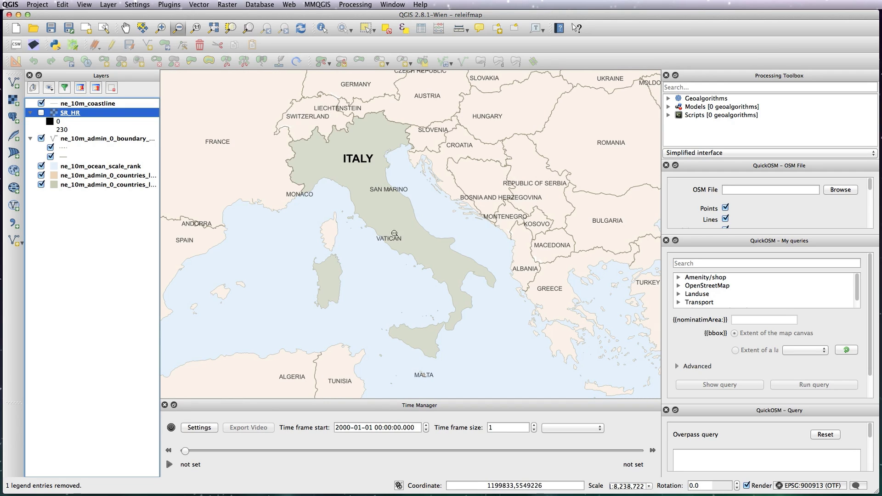
pyautogui.click(41, 113)
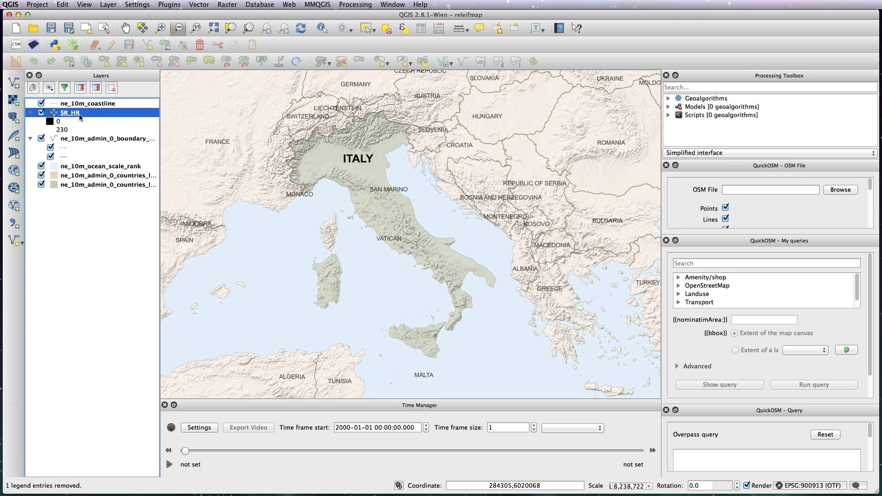
pyautogui.doubleClick(76, 114)
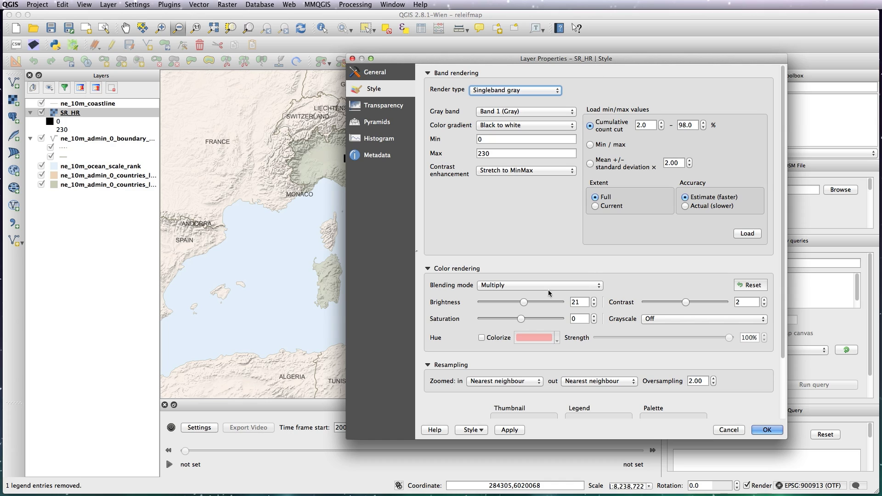
# Try a colorized SR_HR relief with contrast raised to about 85.
pyautogui.click(482, 340)
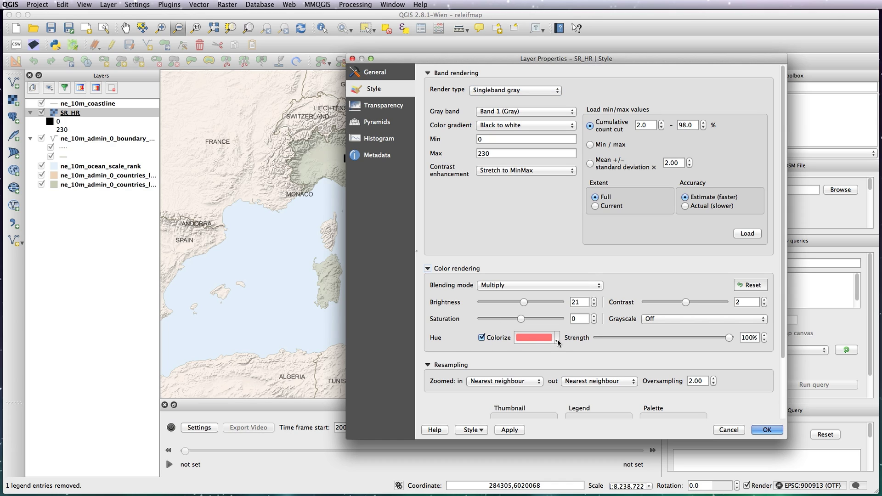
pyautogui.click(511, 432)
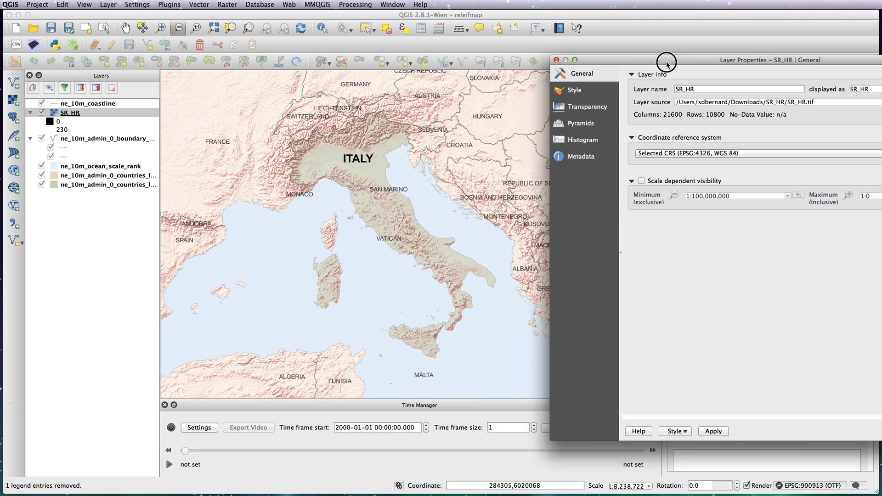
pyautogui.moveTo(666, 59); pyautogui.dragTo(630, 65)
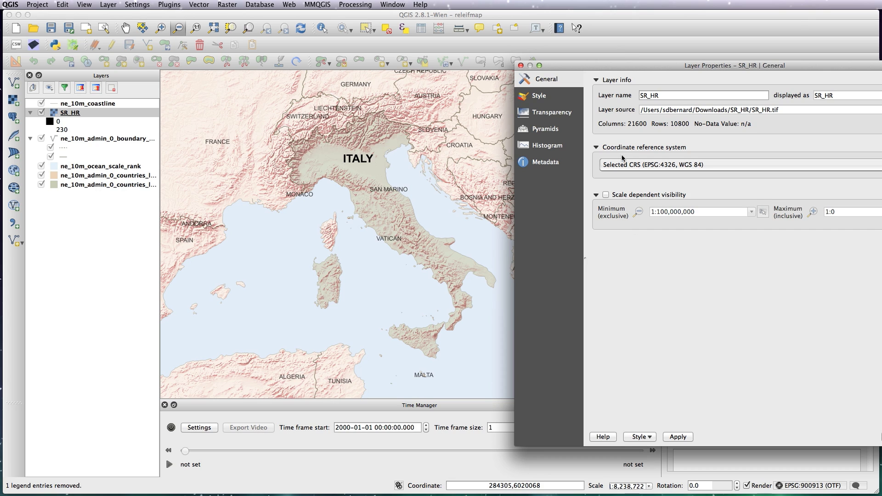
pyautogui.click(539, 96)
pyautogui.moveTo(620, 65); pyautogui.dragTo(494, 53)
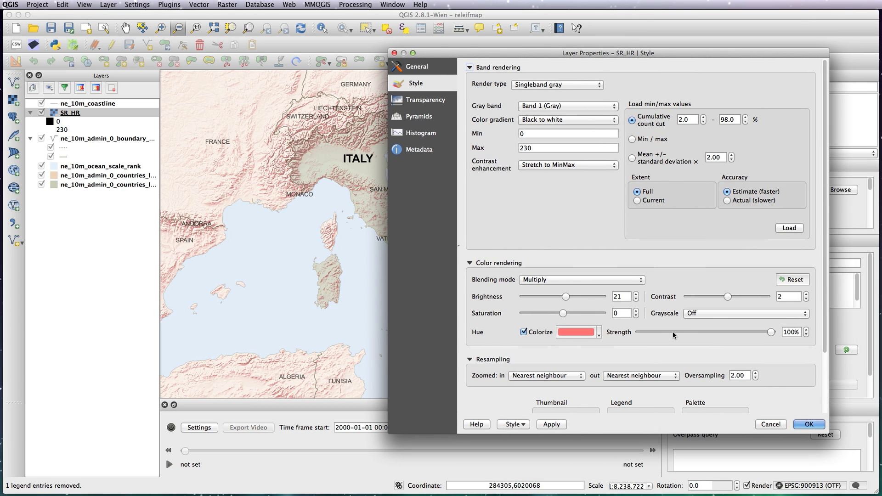
pyautogui.moveTo(727, 298); pyautogui.dragTo(761, 296)
pyautogui.click(553, 425)
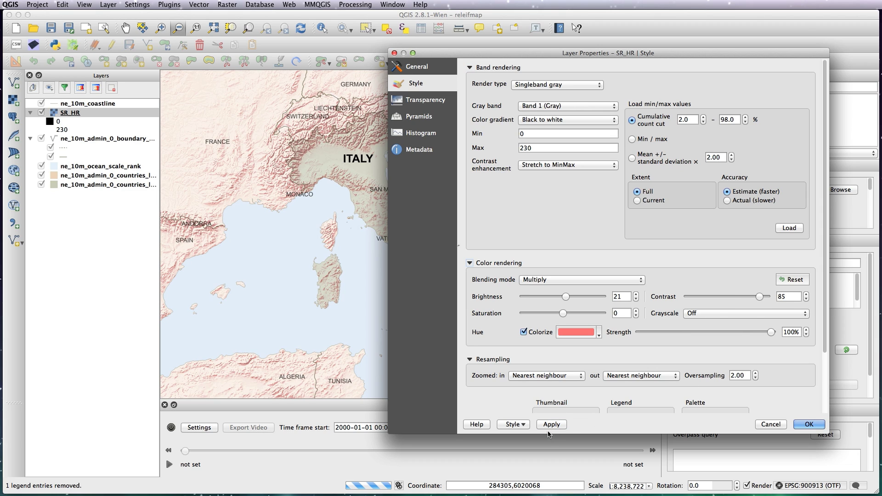
# Remove the colour tint and lower SR_HR's contrast to 1, applying the softer relief.
pyautogui.click(524, 332)
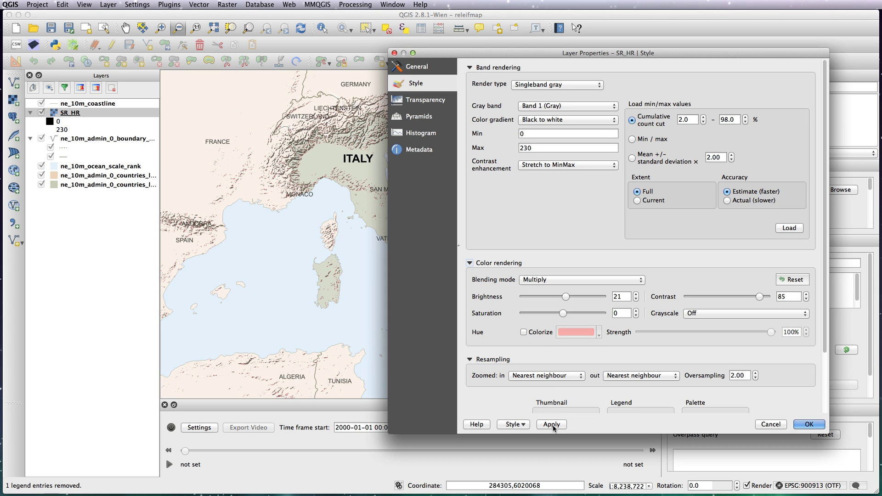
pyautogui.click(551, 423)
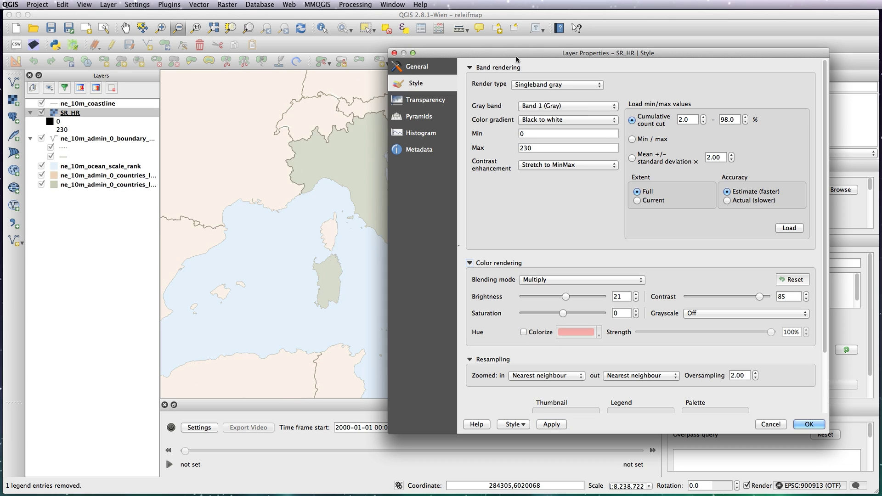
pyautogui.moveTo(518, 53); pyautogui.dragTo(626, 65)
pyautogui.moveTo(833, 304); pyautogui.dragTo(813, 306)
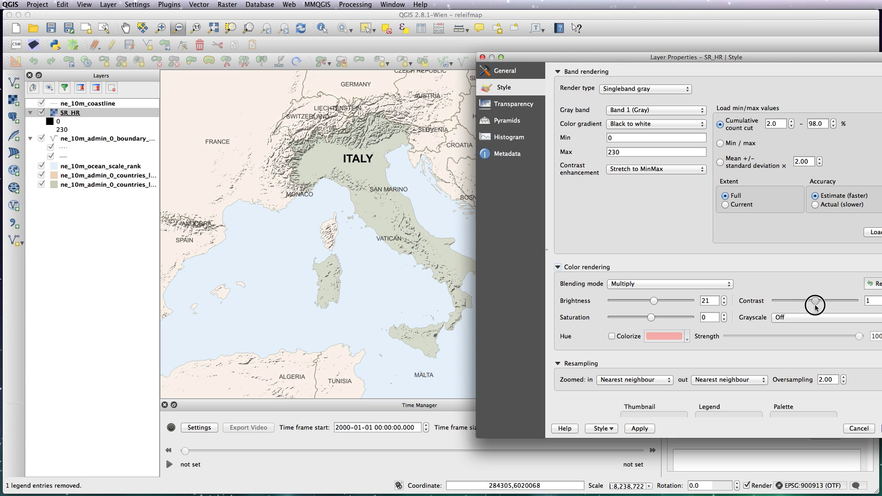
pyautogui.click(639, 428)
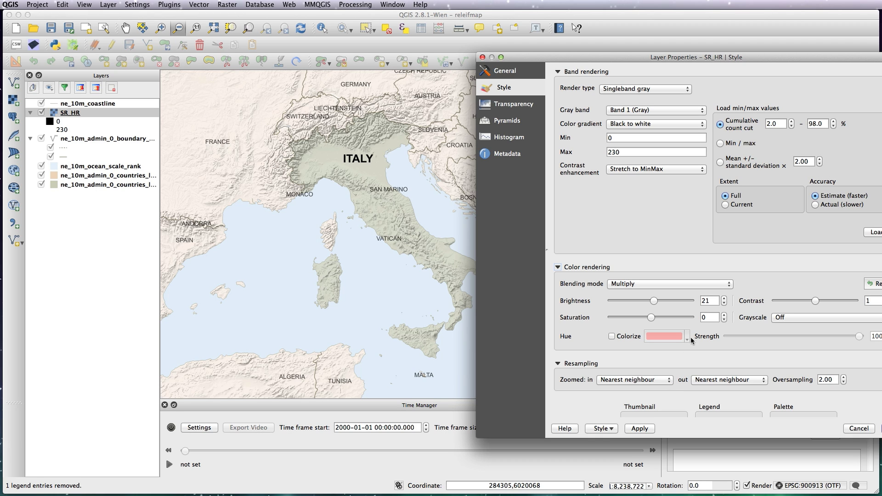
pyautogui.moveTo(759, 57); pyautogui.dragTo(718, 50)
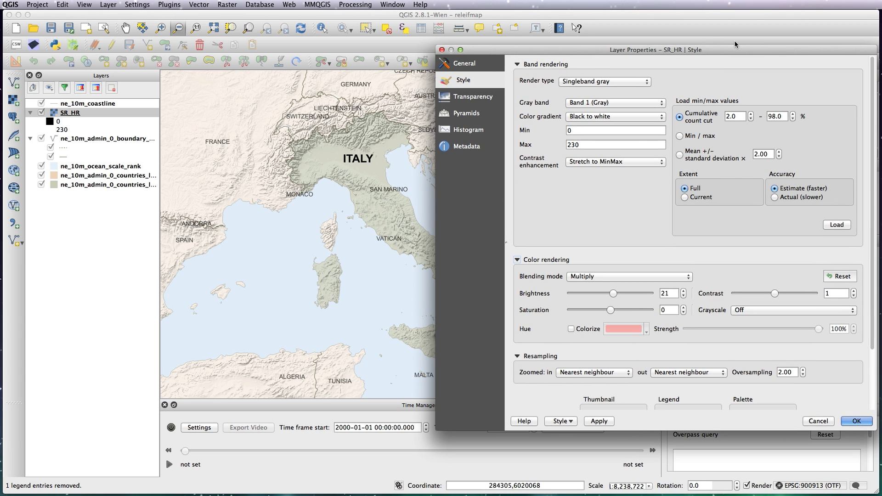